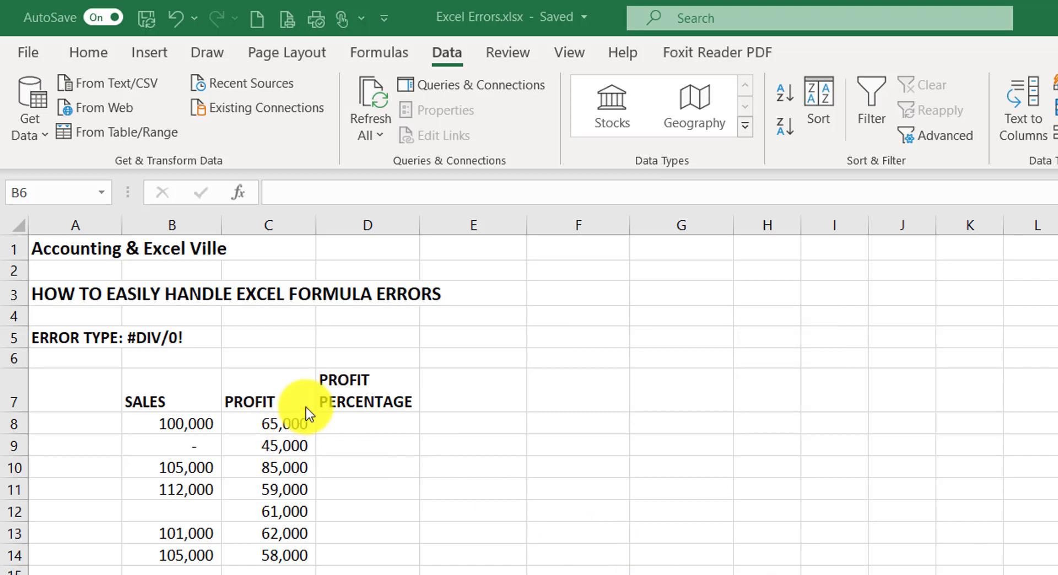
- Review the Sales, Profit and Profit Percentage columns, then select D8
click(345, 423)
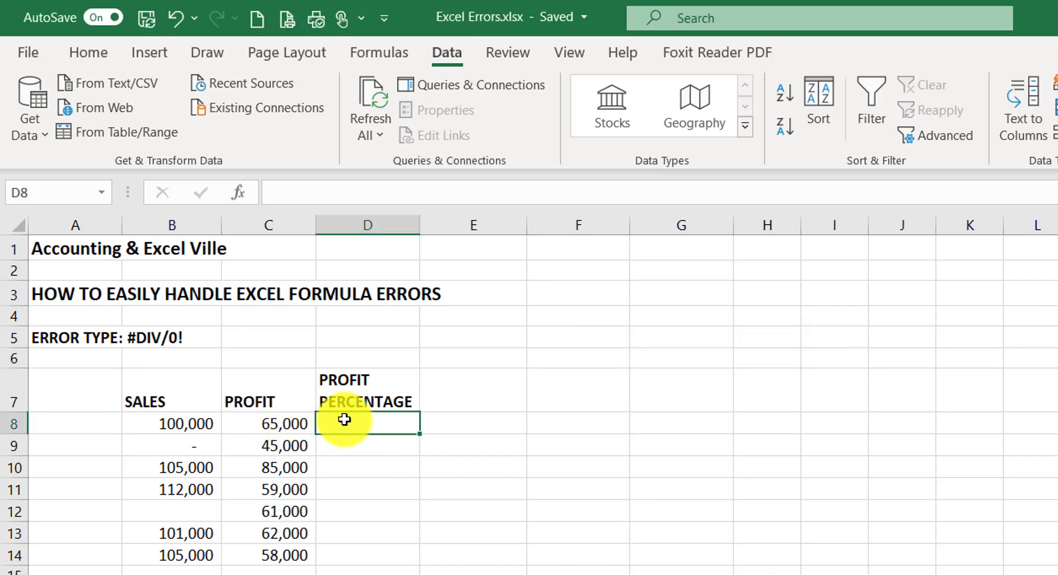
drag(156, 401, 170, 550)
drag(281, 384, 272, 560)
drag(341, 397, 350, 536)
click(352, 418)
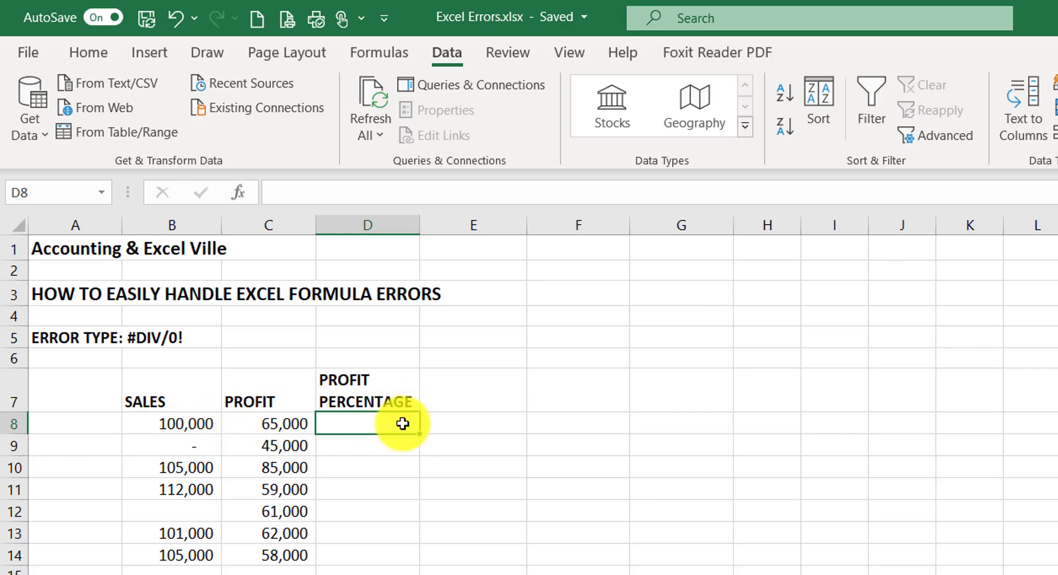
- Enter =C8/B8 in D8 and fill it down to D14
text(=)
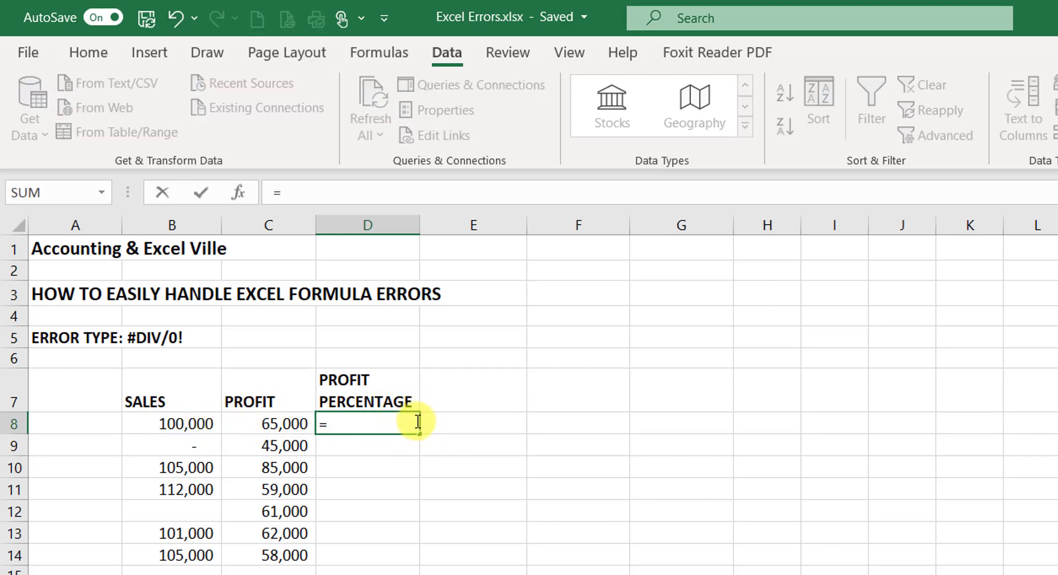
click(272, 422)
text(/)
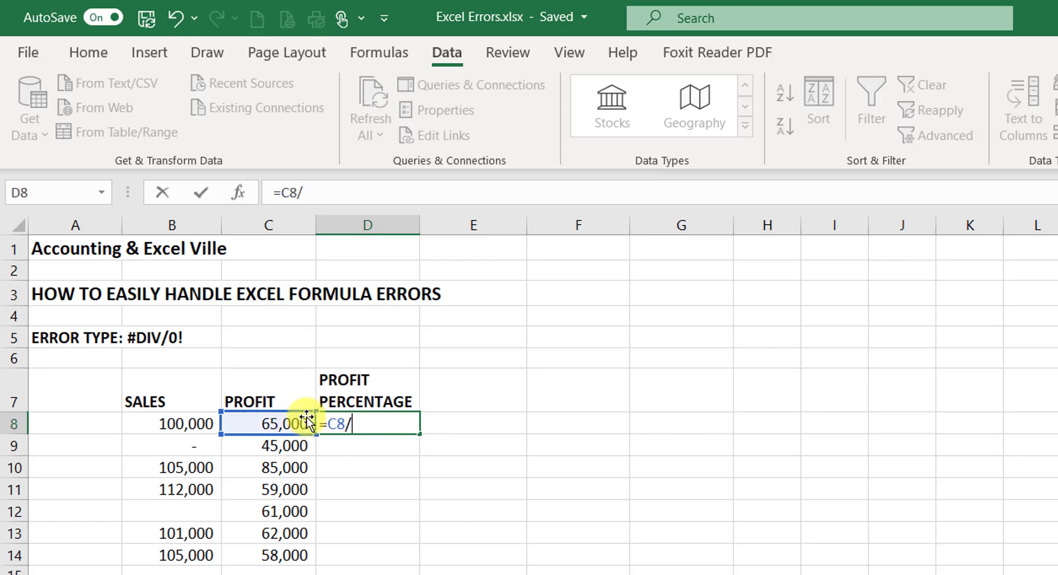
click(194, 422)
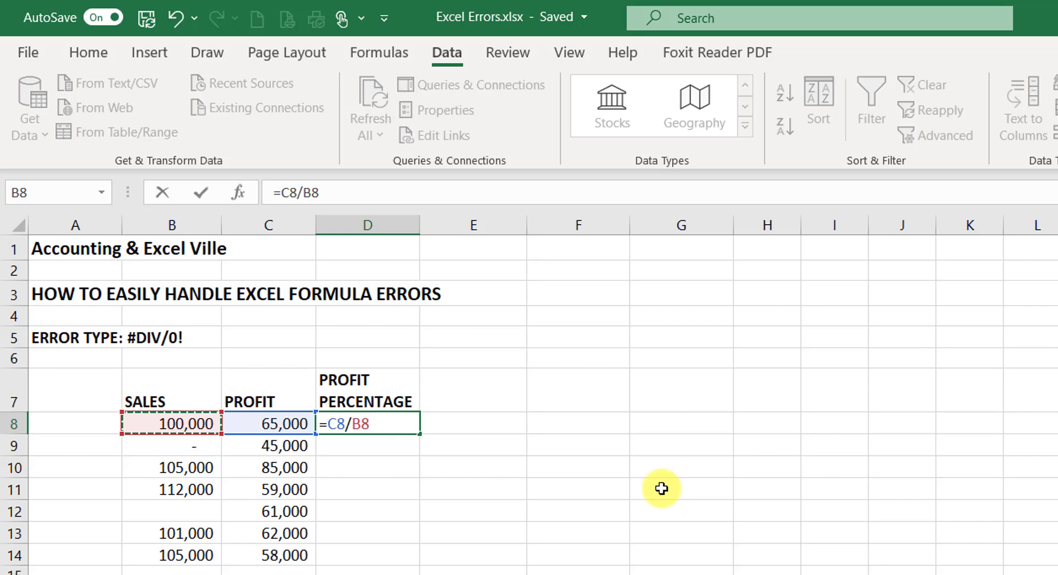
key(ctrl+Return)
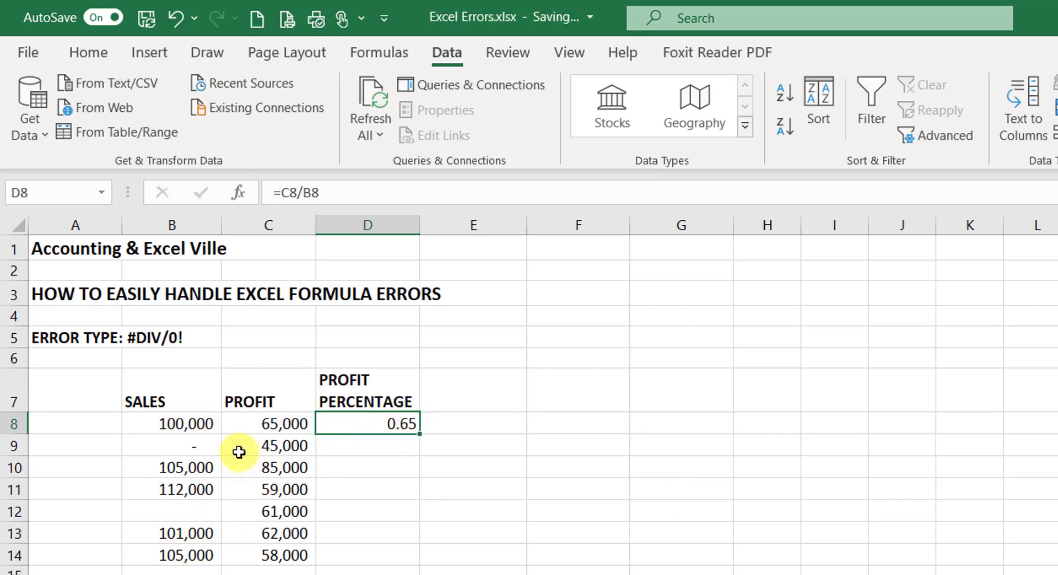
double_click(418, 432)
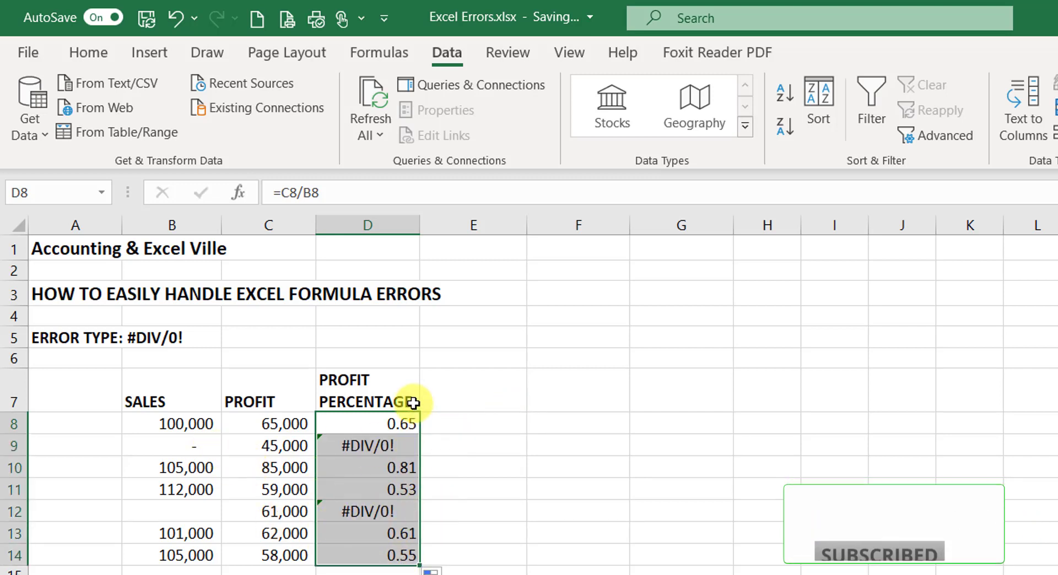
- Trace the #DIV/0! errors in D9 and D12 to the zero sales in B9 and blank B12
click(361, 446)
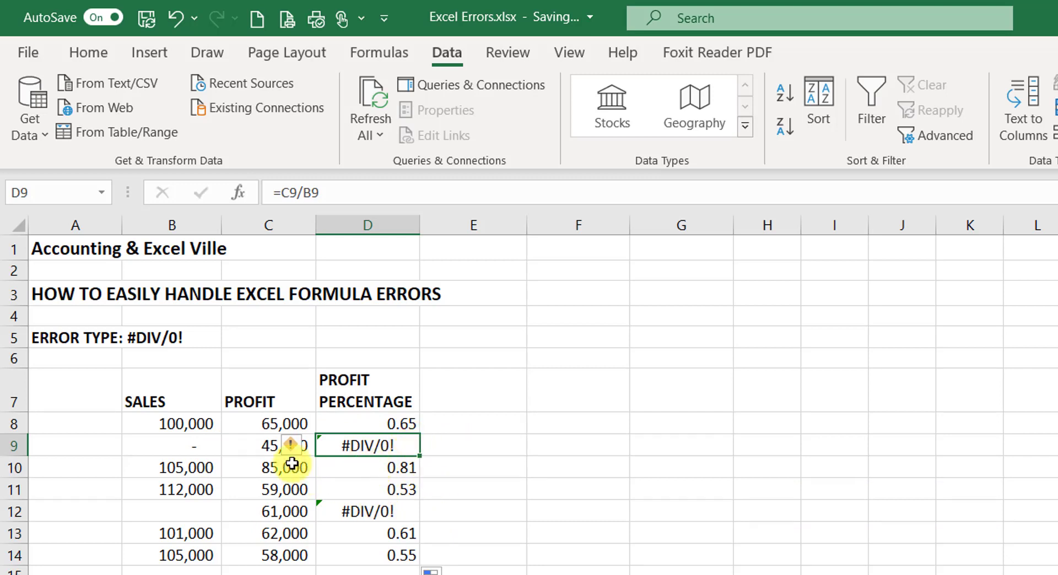
click(263, 446)
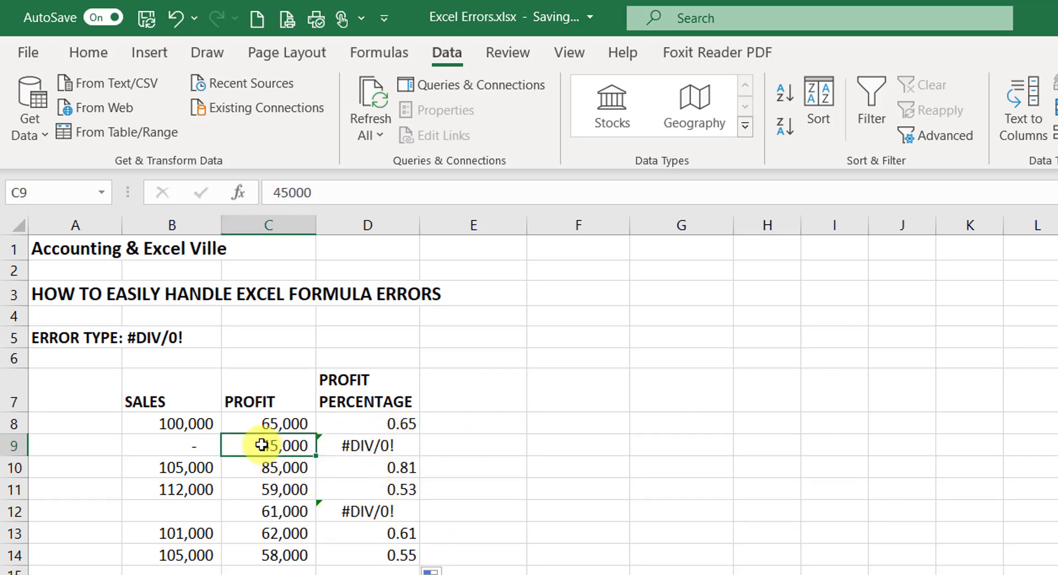
click(188, 446)
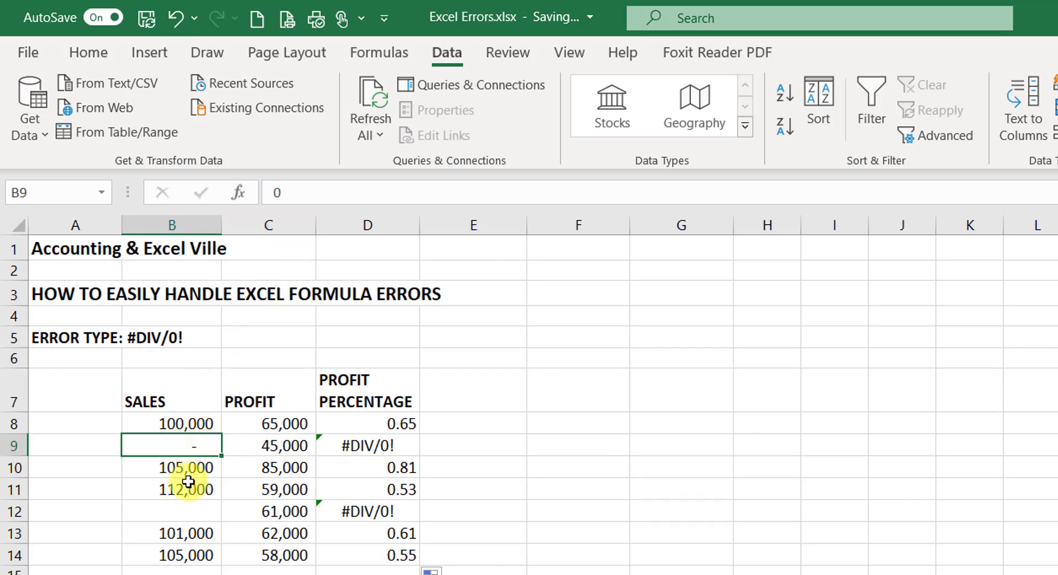
click(193, 508)
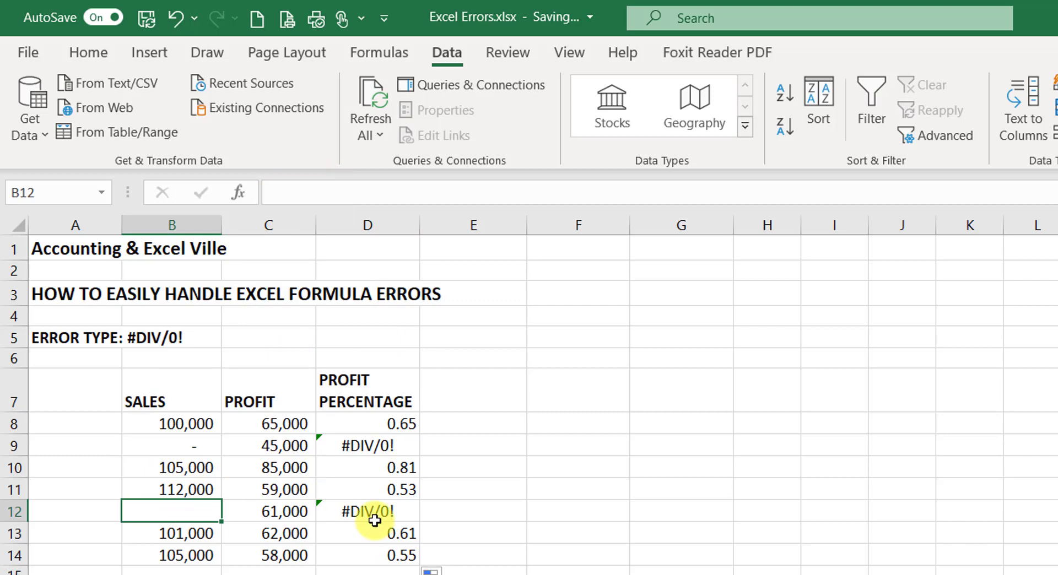
click(361, 446)
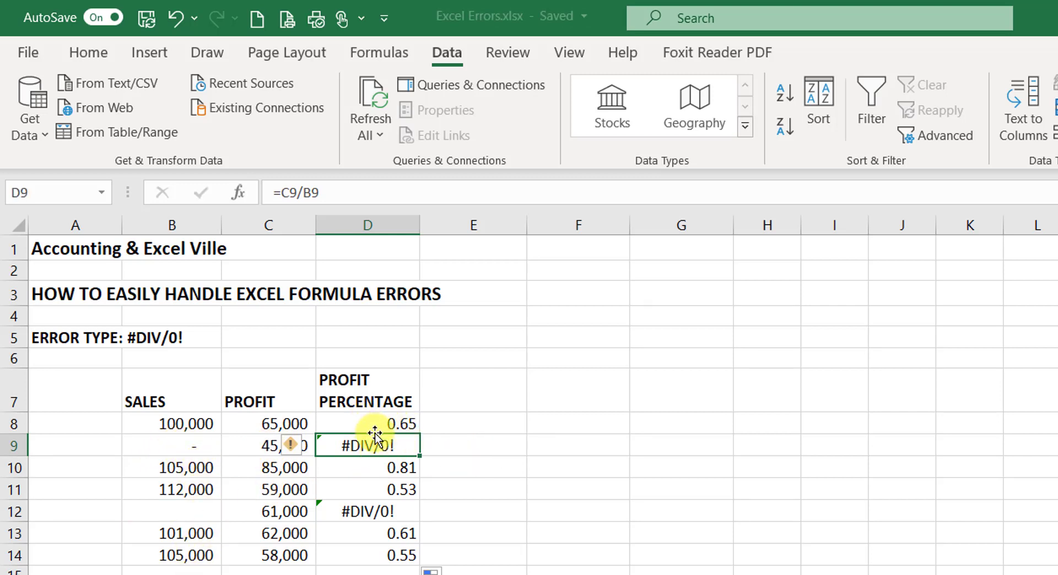
click(184, 452)
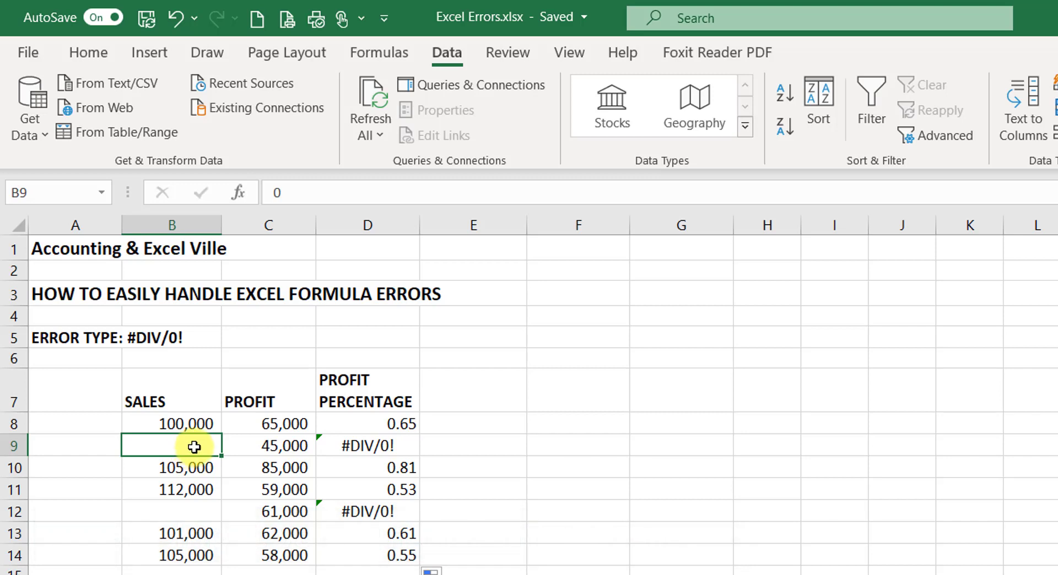
- Enter 60,000 as B9's sales so D9 shows 0.75
text(60)
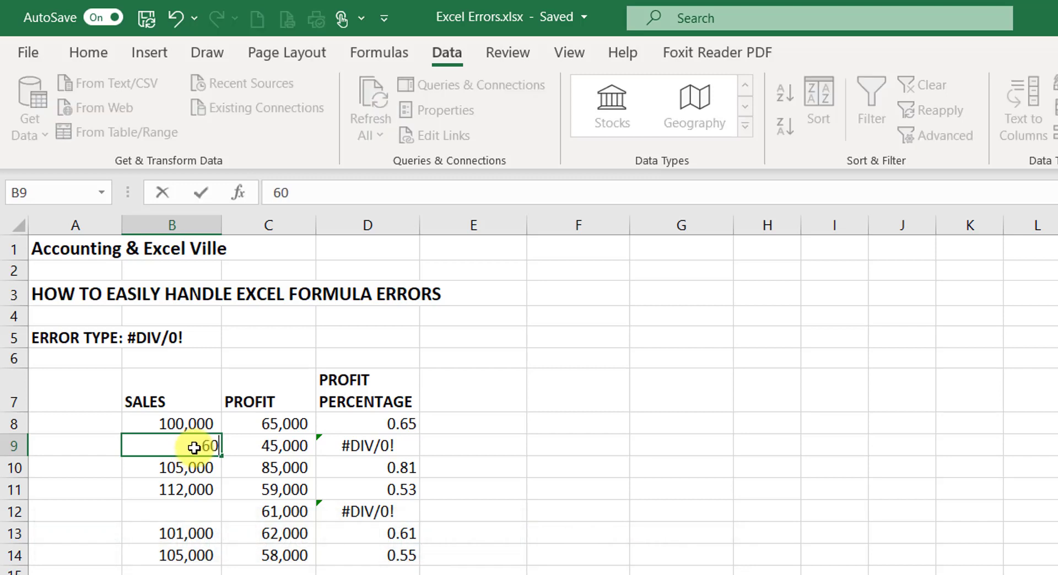
text(,000)
key(Return)
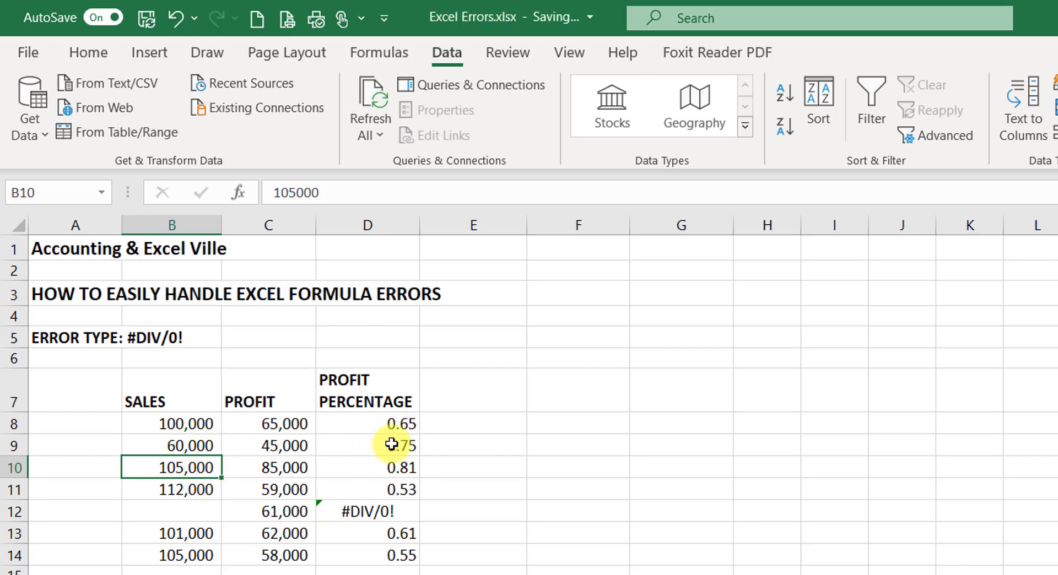
click(388, 424)
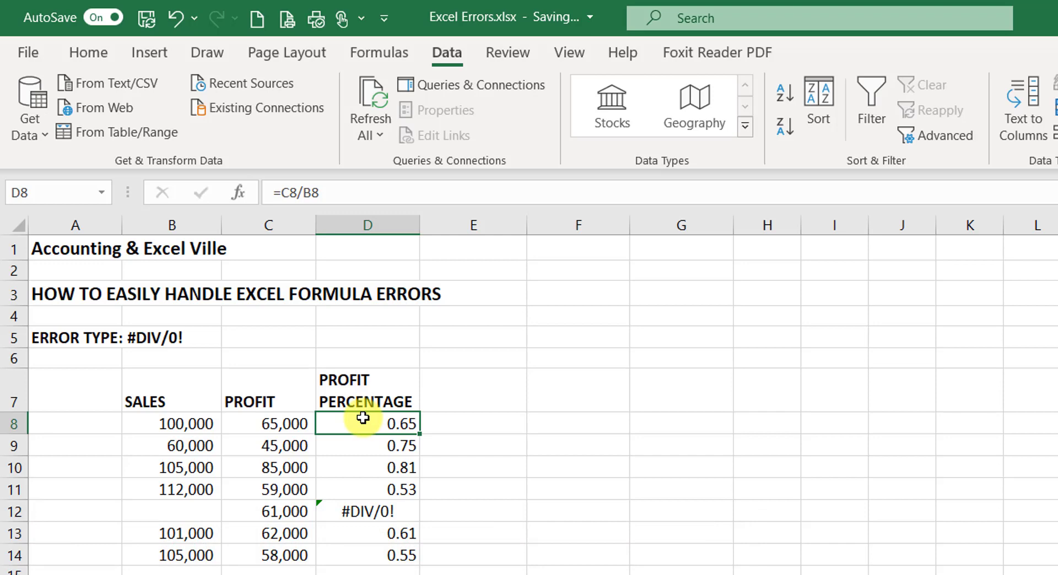
- Rewrite D8 as =IF(B8=0,"",C8/B8), which still displays 0.65
click(277, 194)
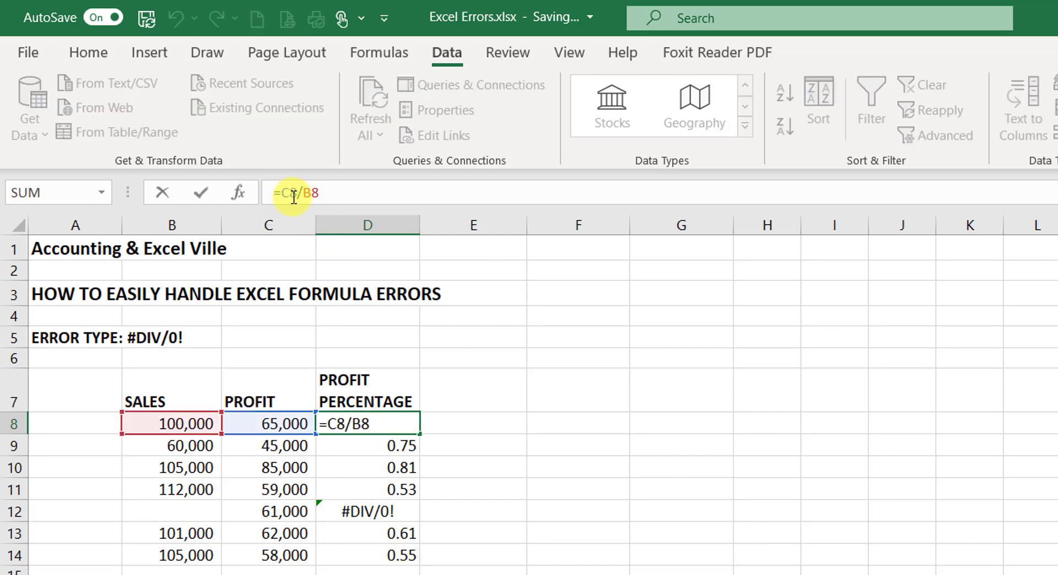
text(IF)
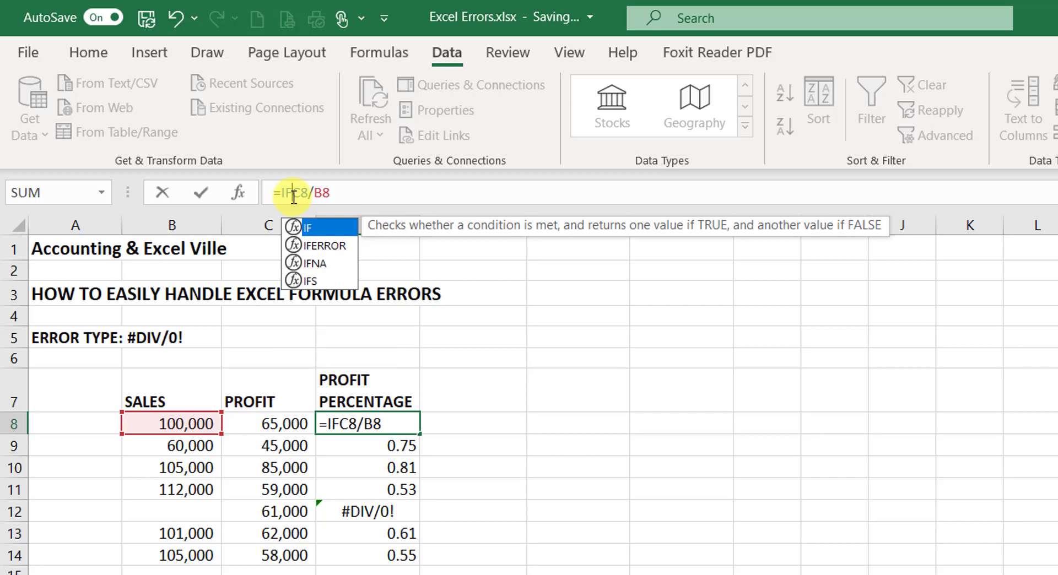
text(()
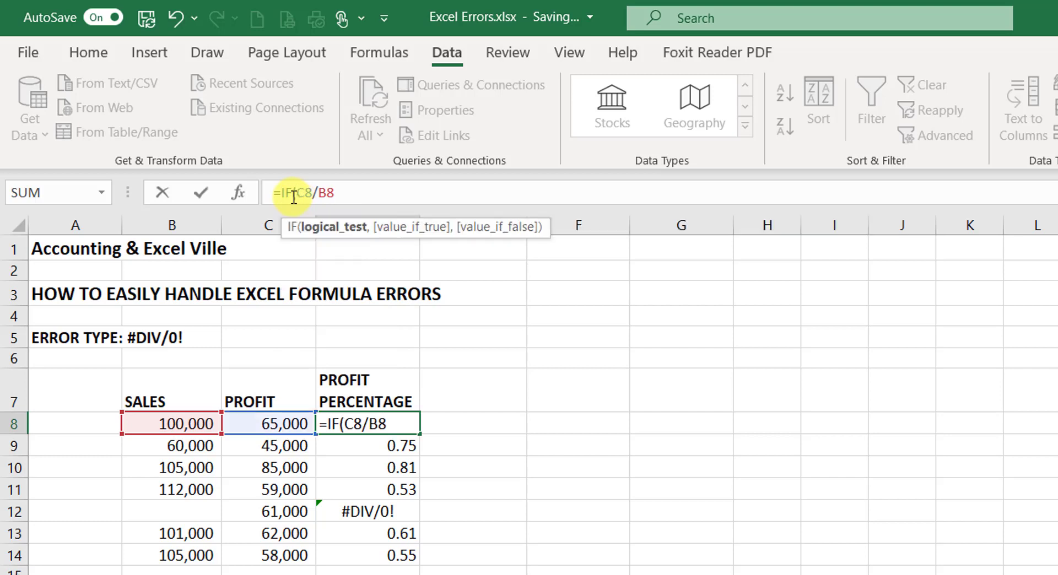
click(161, 423)
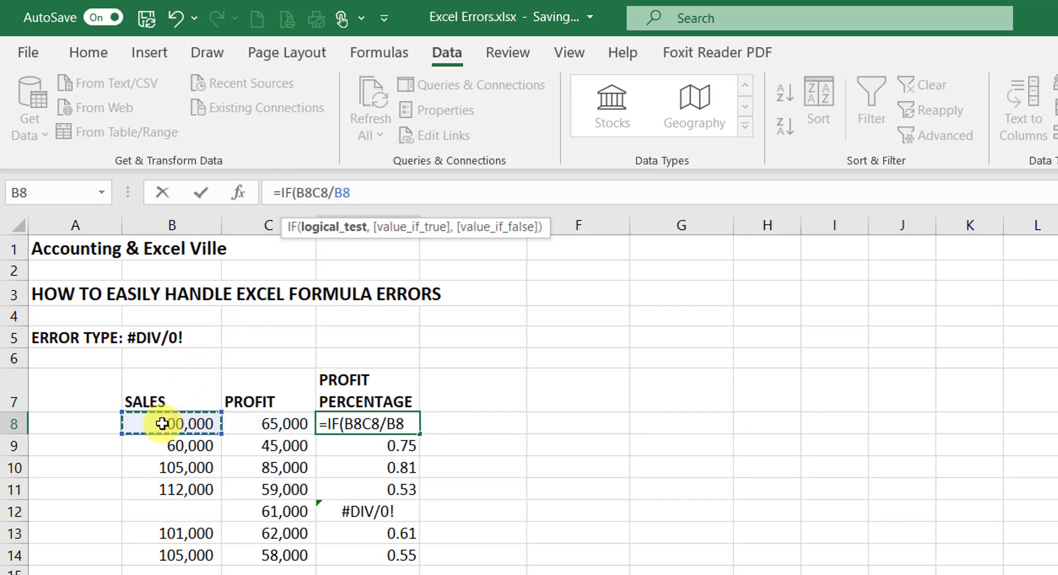
text(=0,)
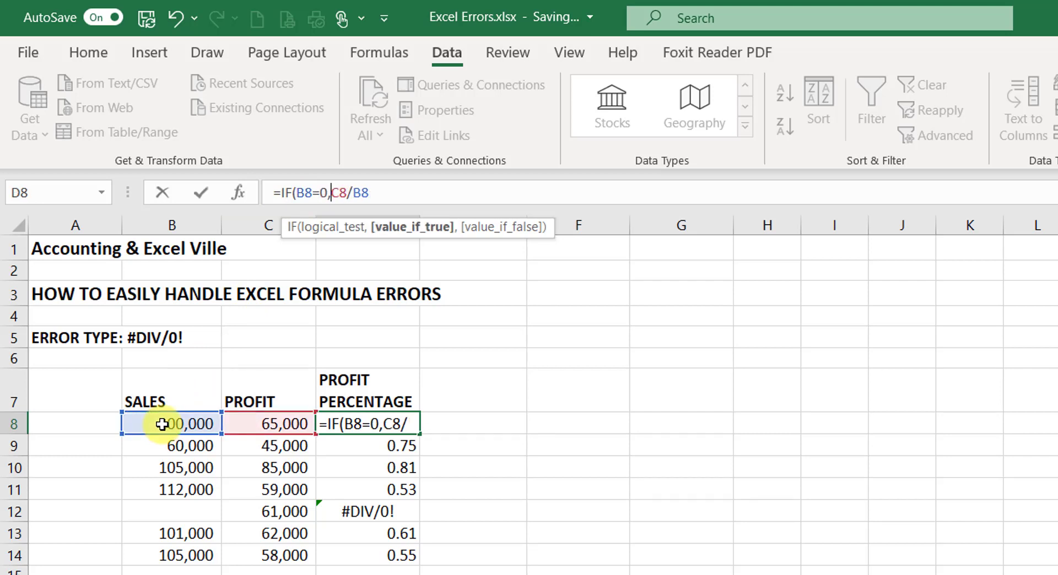
text(")
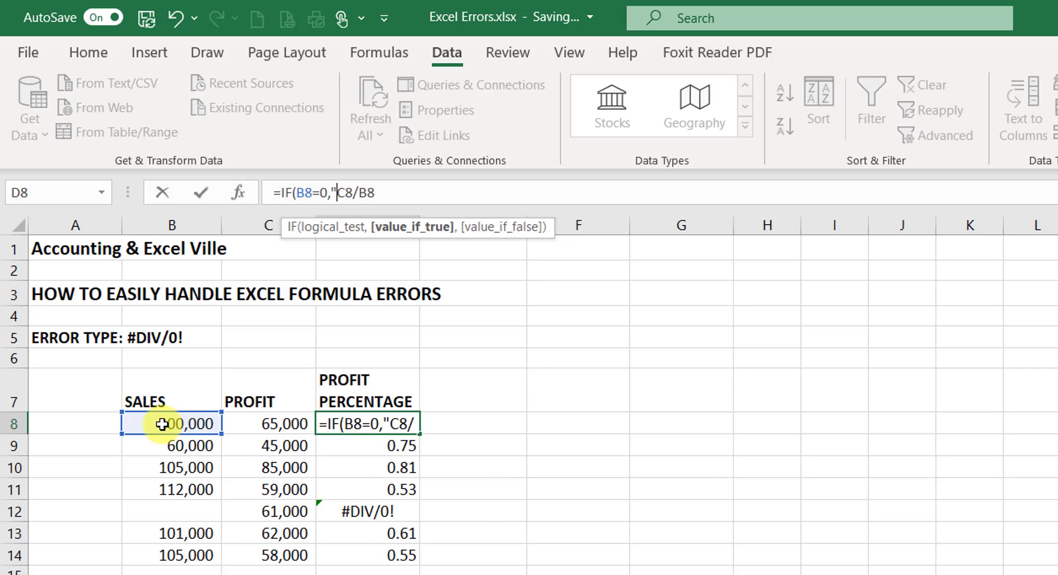
text(")
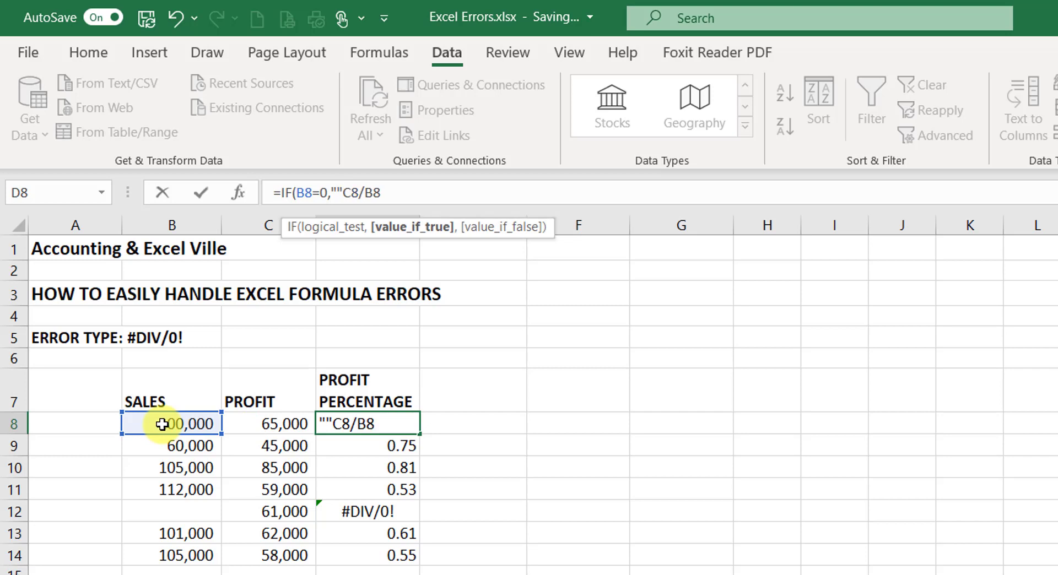
text(,C8/B8)
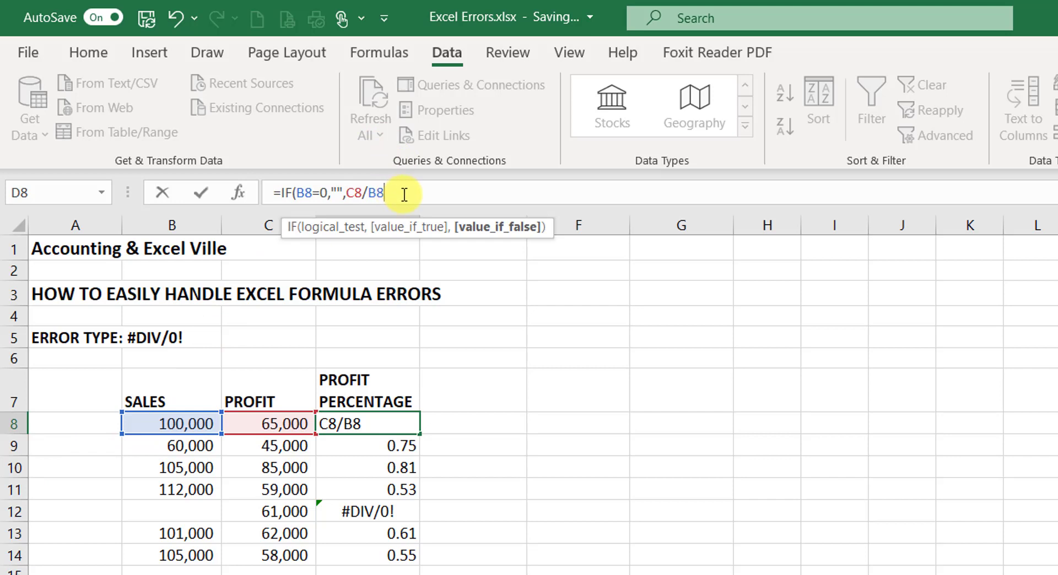
text())
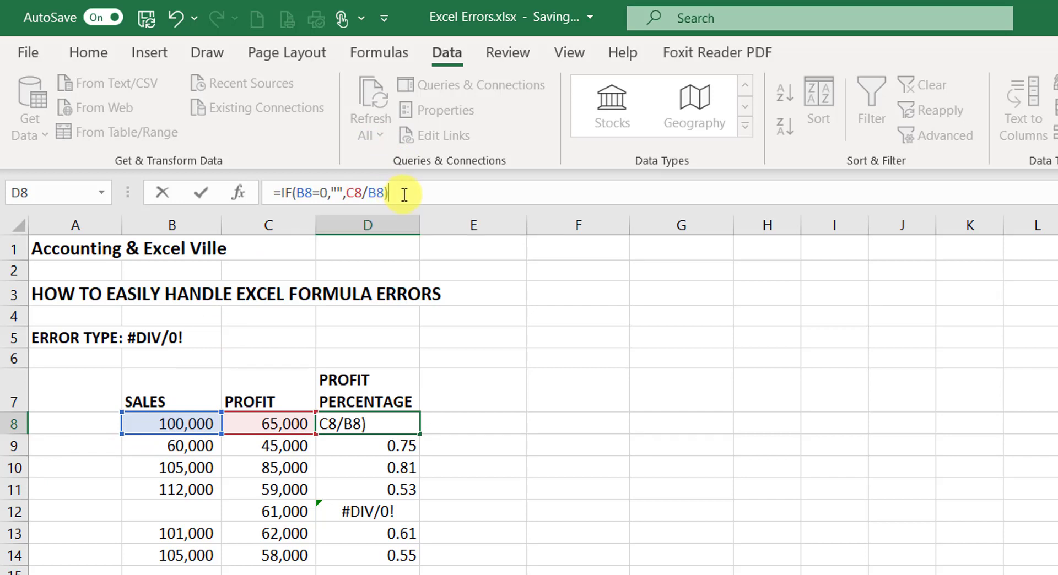
key(ctrl+Return)
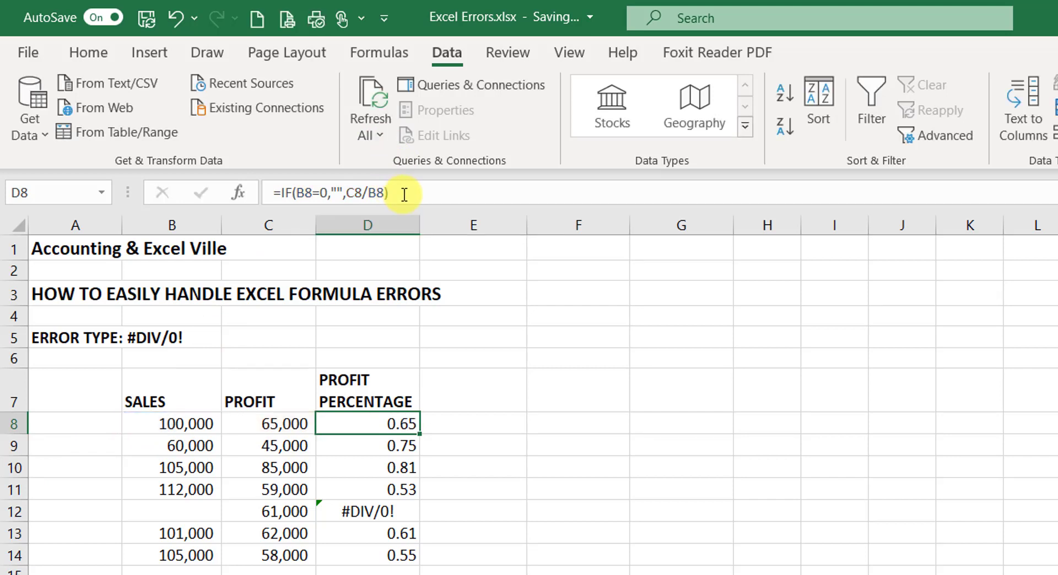
- Fill the IF formula through D14 and set B9 to 0, leaving D9 and D12 blank
double_click(420, 435)
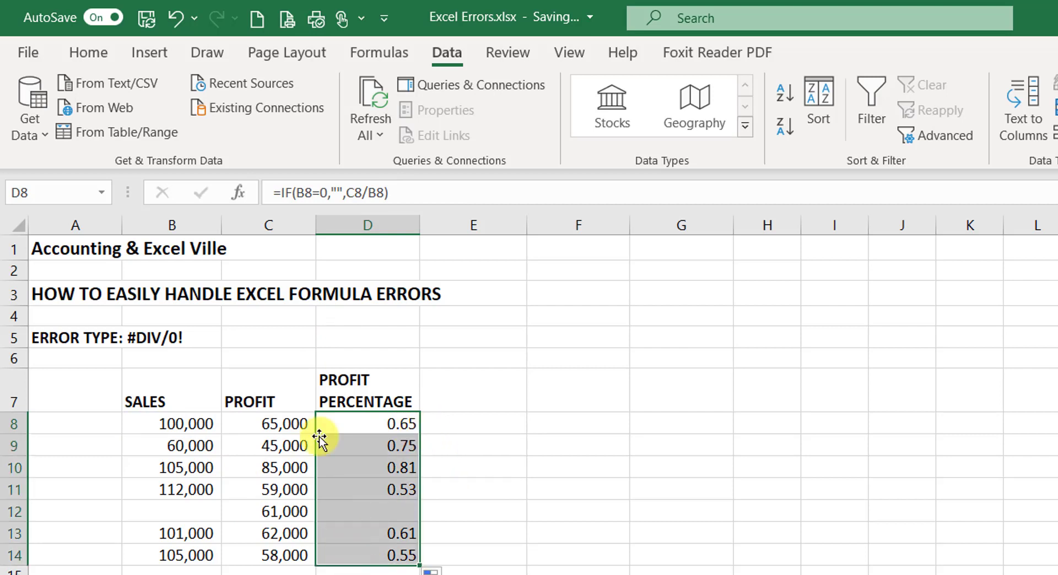
click(166, 446)
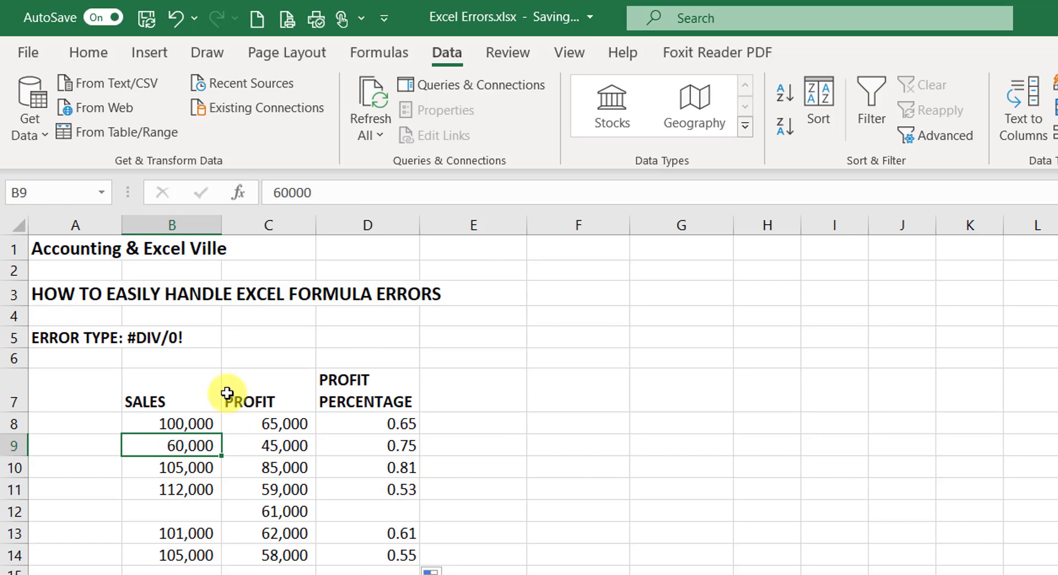
text(0)
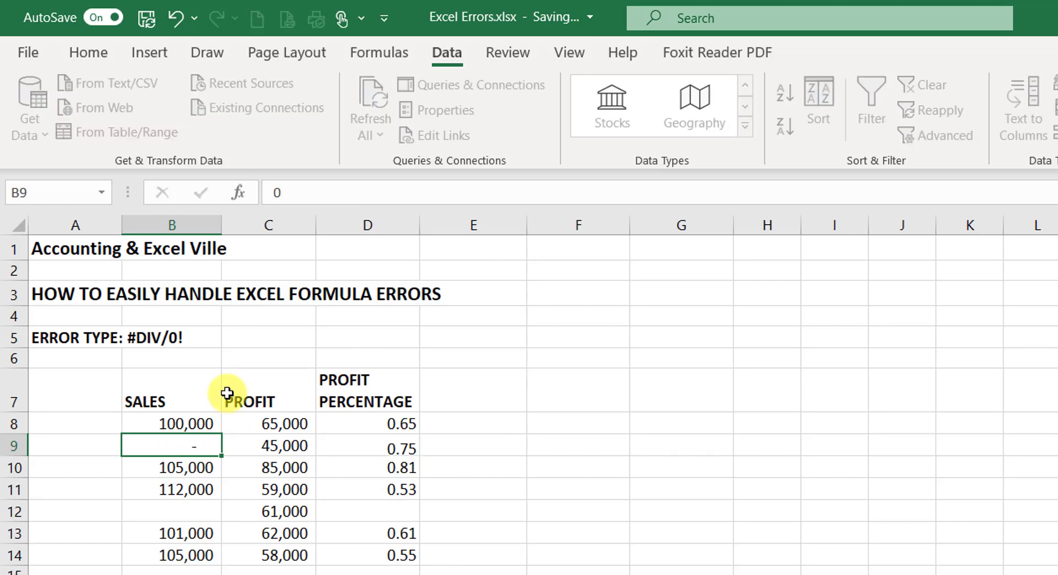
key(Return)
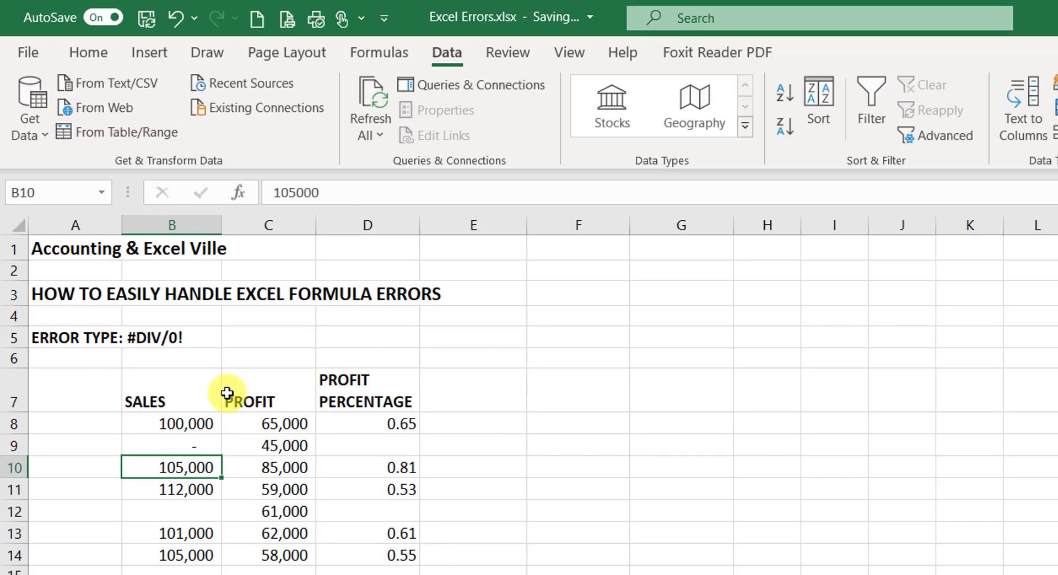
click(380, 424)
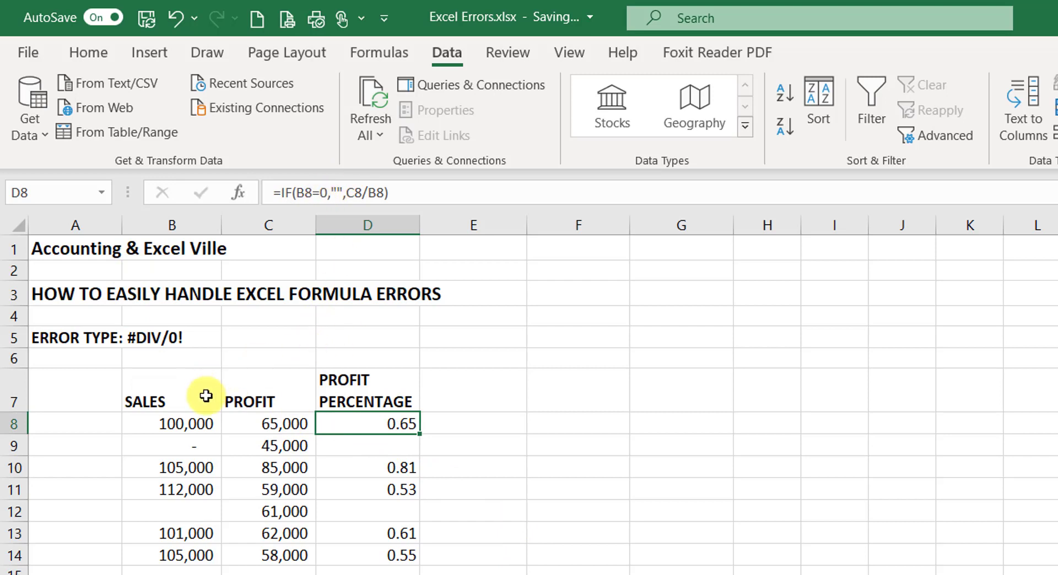
click(199, 427)
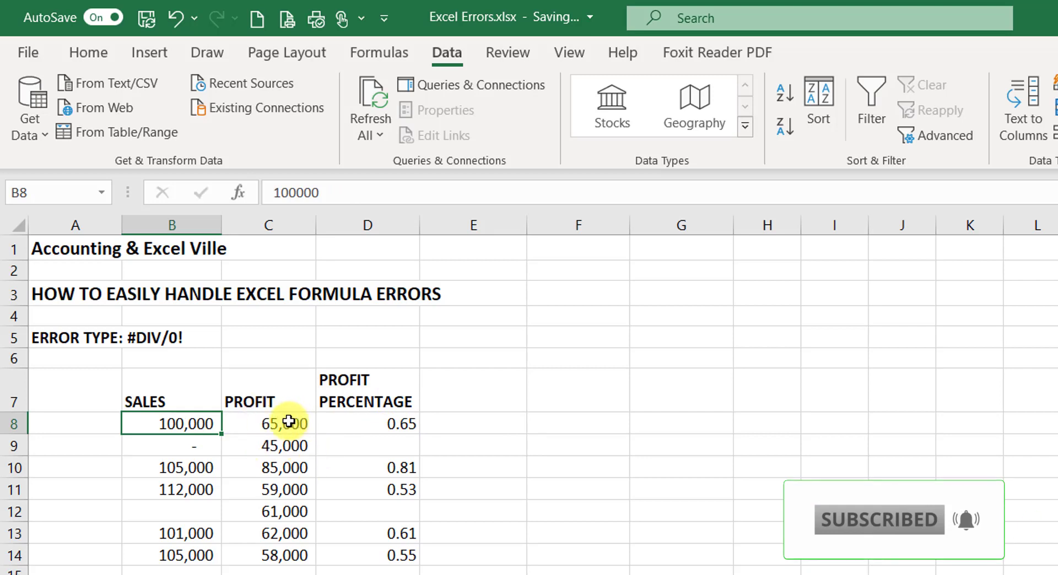
click(289, 422)
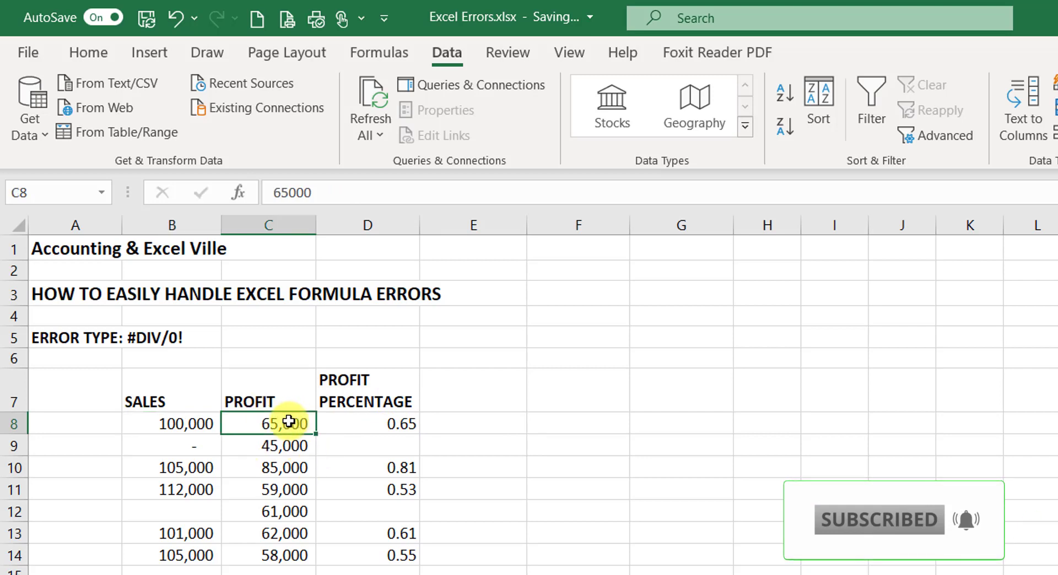
click(371, 448)
click(194, 447)
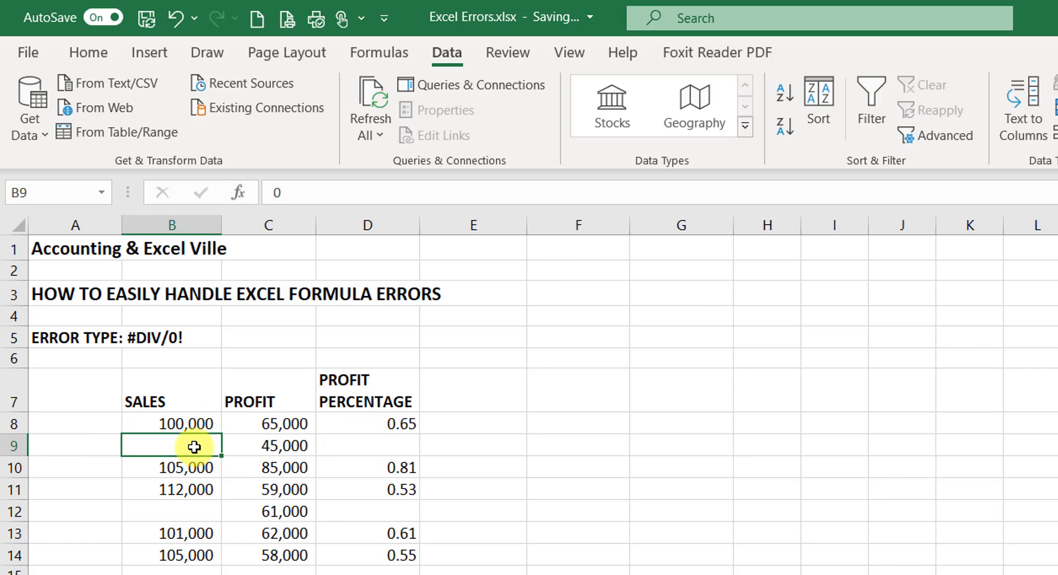
click(376, 450)
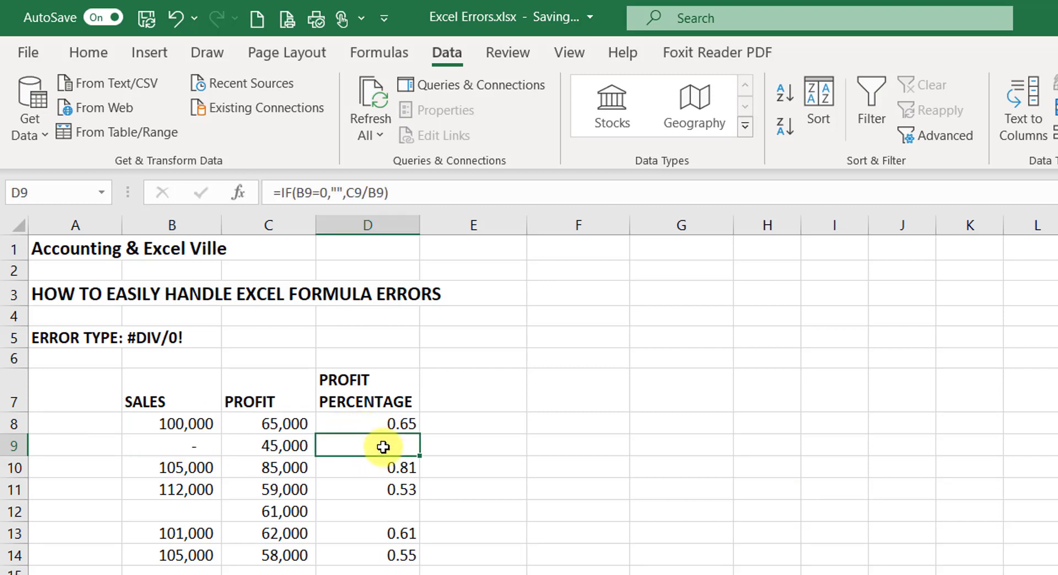
click(200, 510)
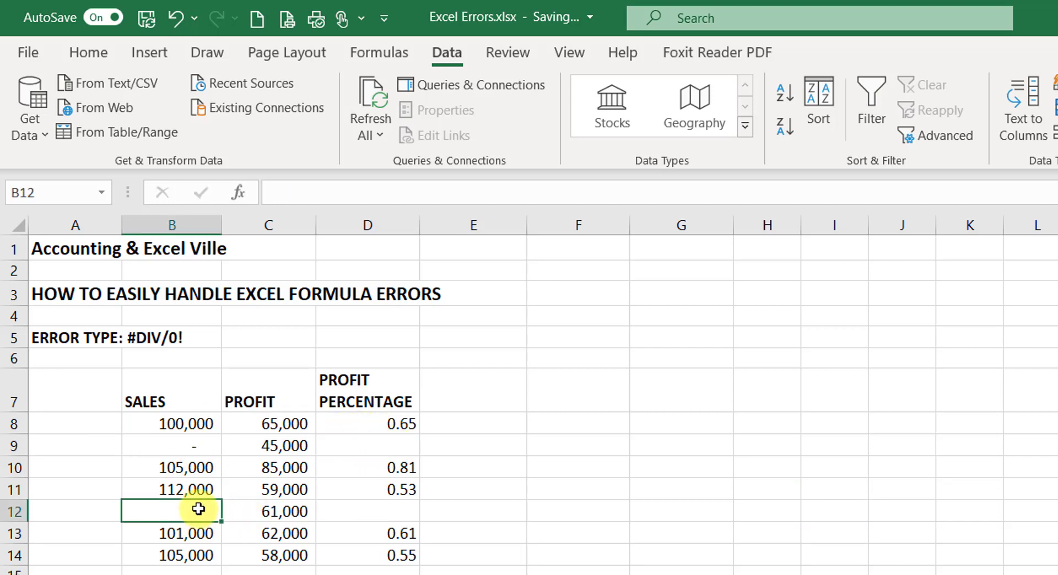
click(367, 512)
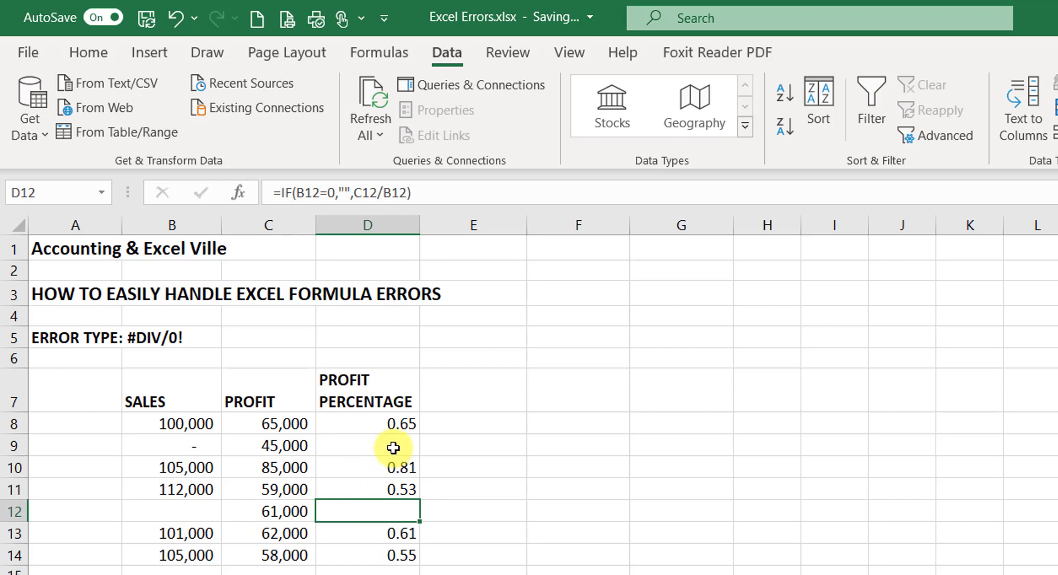